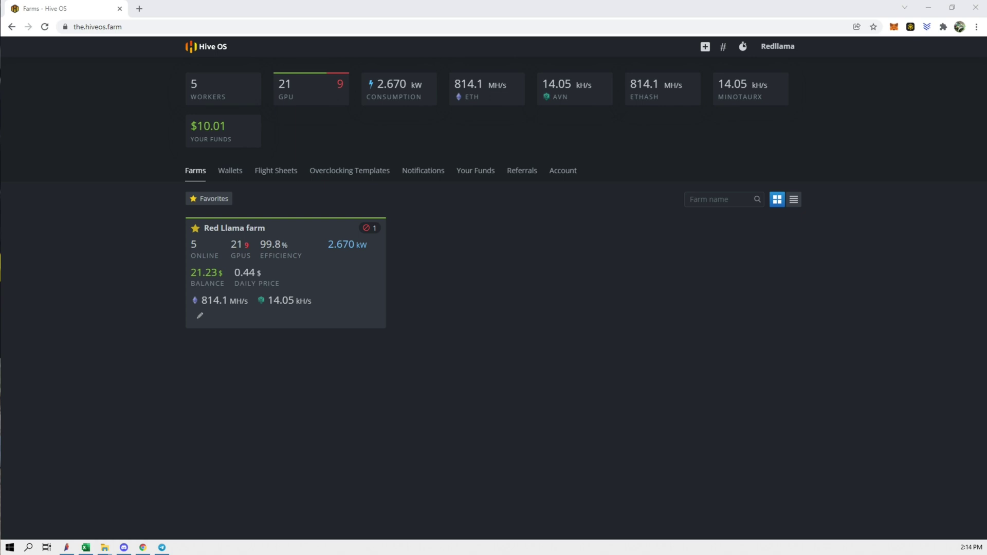
From Hive OS account settings, open the t.me/hiveosbot link under Notifications > Telegram
click(774, 49)
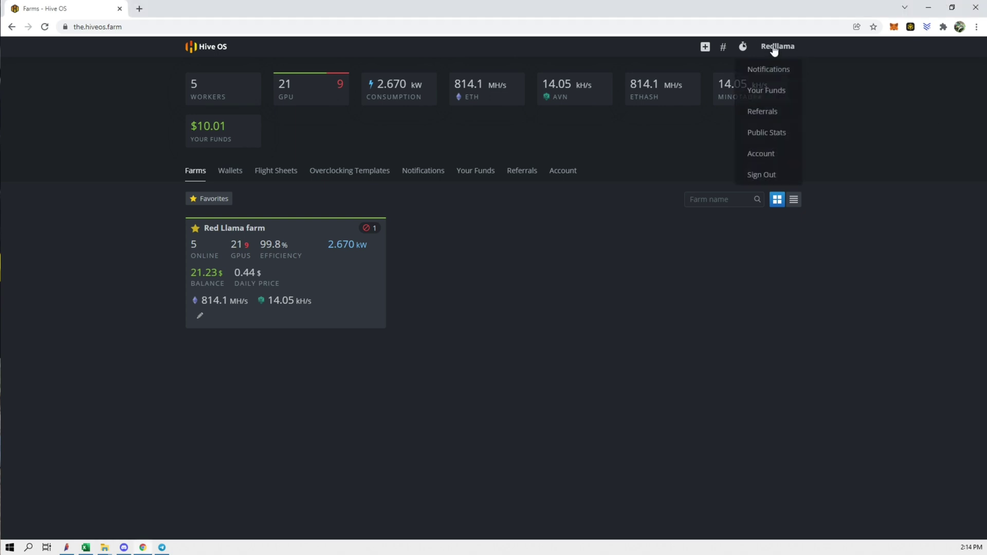
click(763, 153)
scroll(328, 337, down, 3)
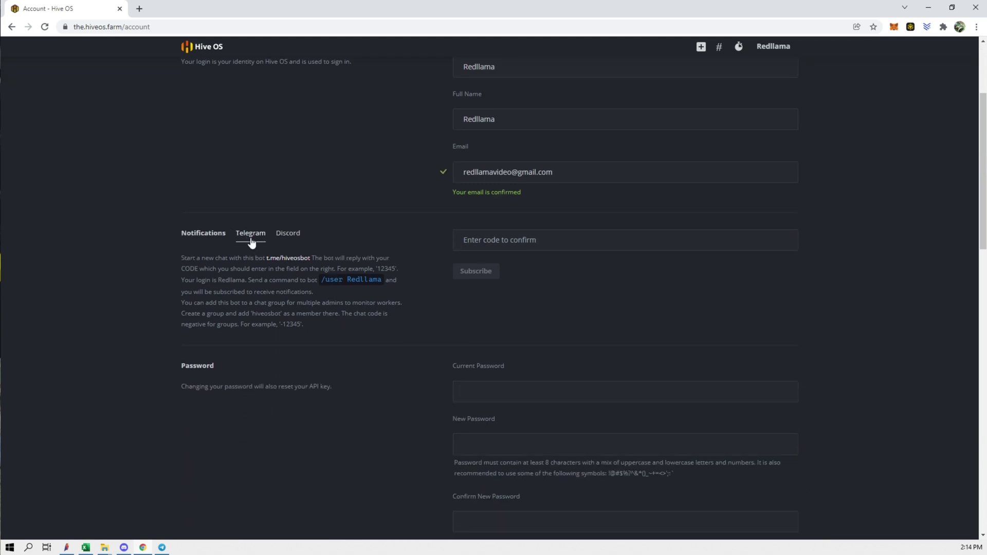
click(298, 259)
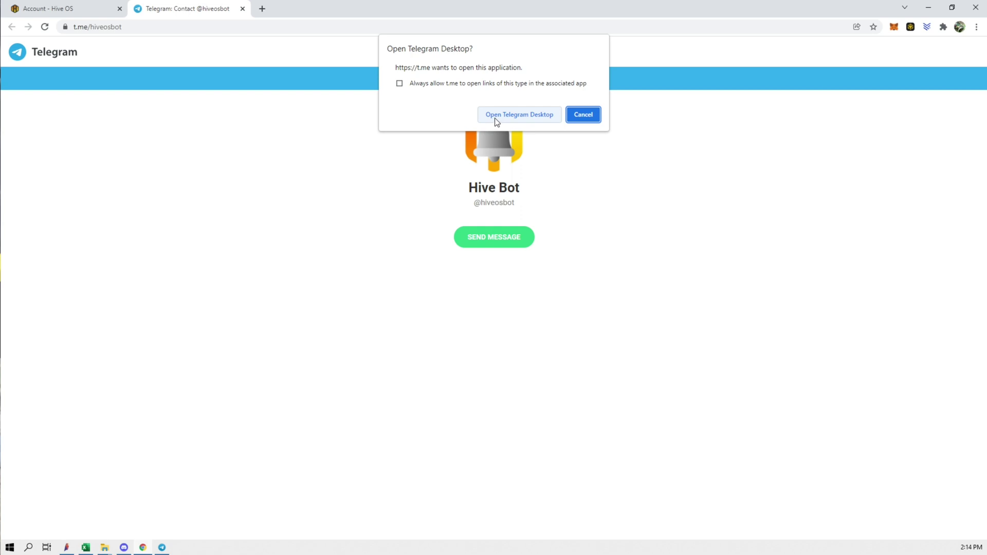
Open Hive Bot in Telegram Desktop and start the chat to receive an auth code
click(496, 119)
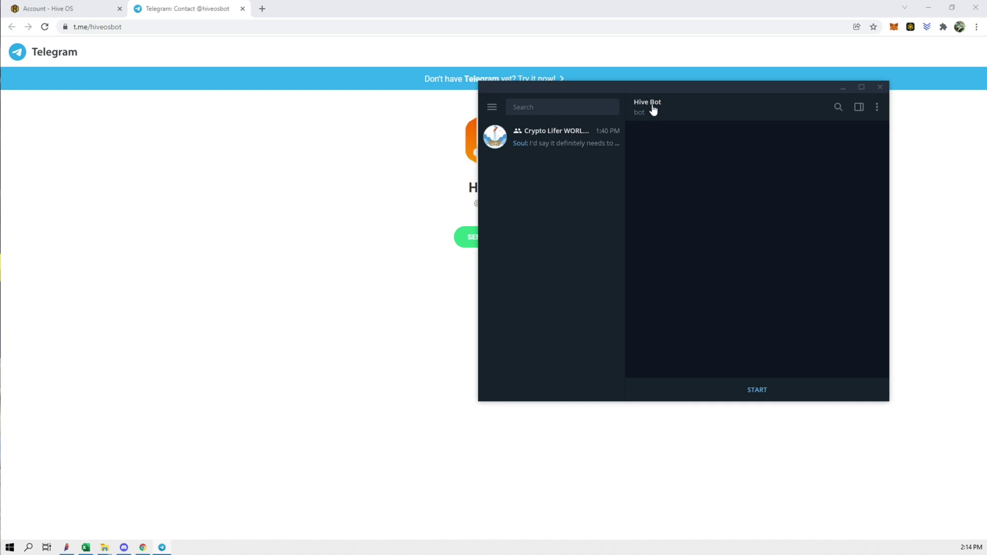
click(757, 391)
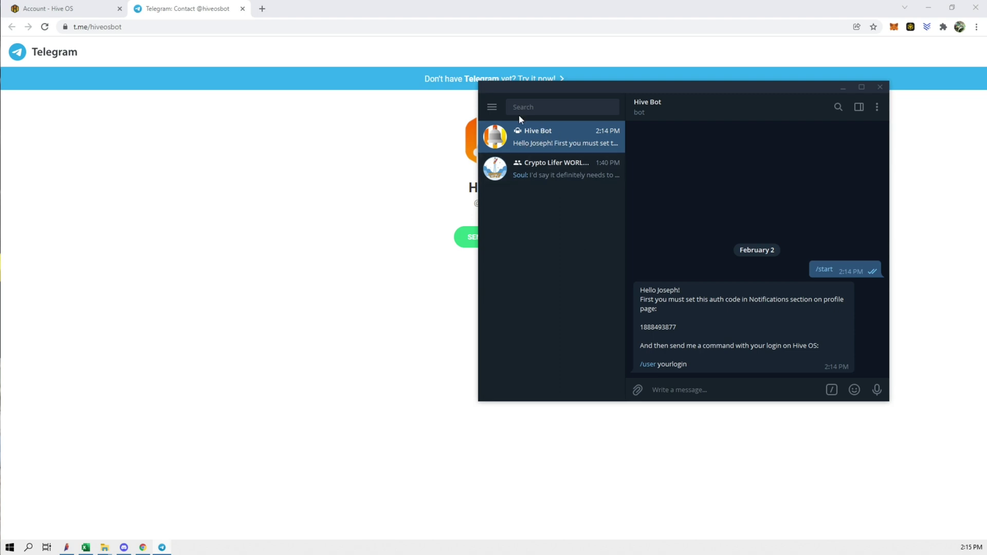
click(493, 108)
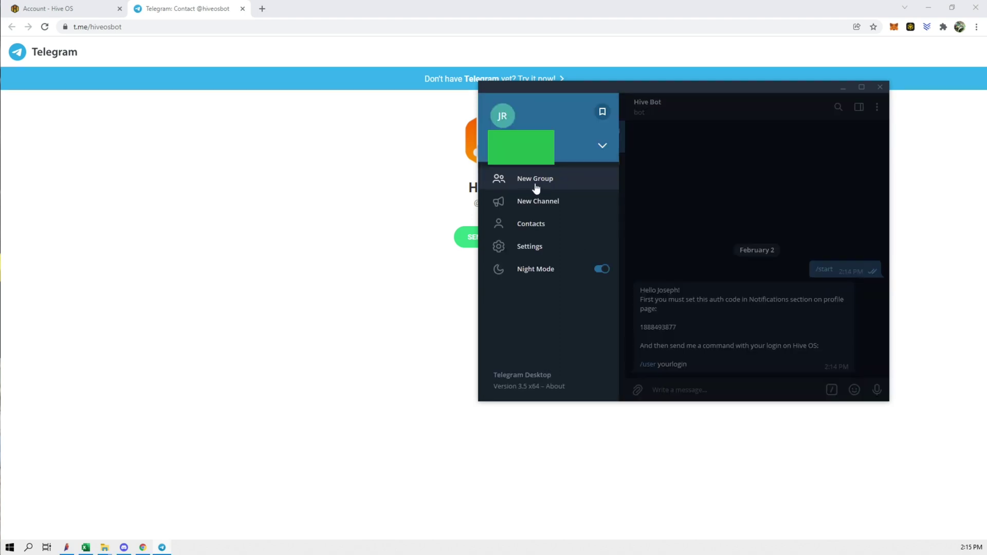
Create a Telegram group named Hiveos with Hive Bot as its member
click(529, 184)
text(Hiveos)
key(Return)
text(hive)
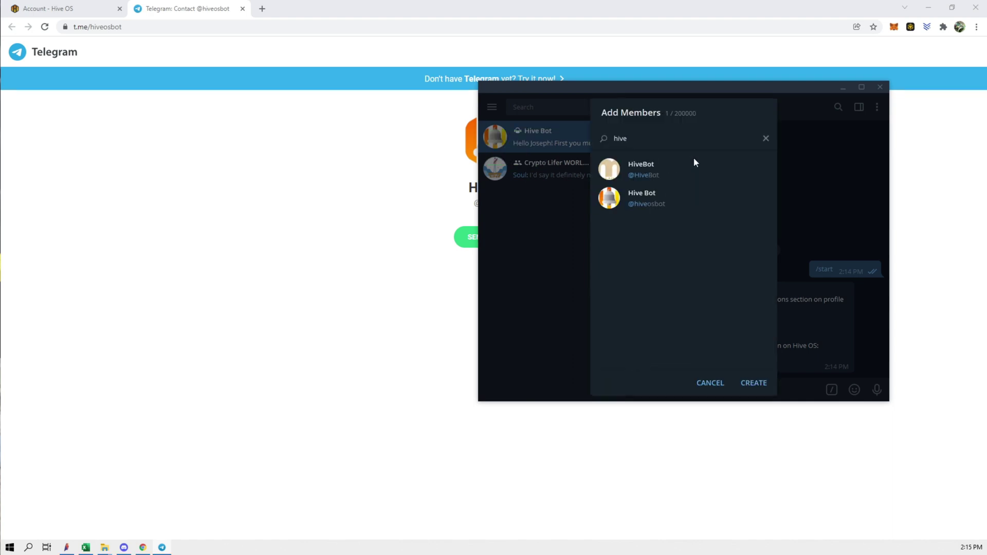
click(661, 196)
click(753, 383)
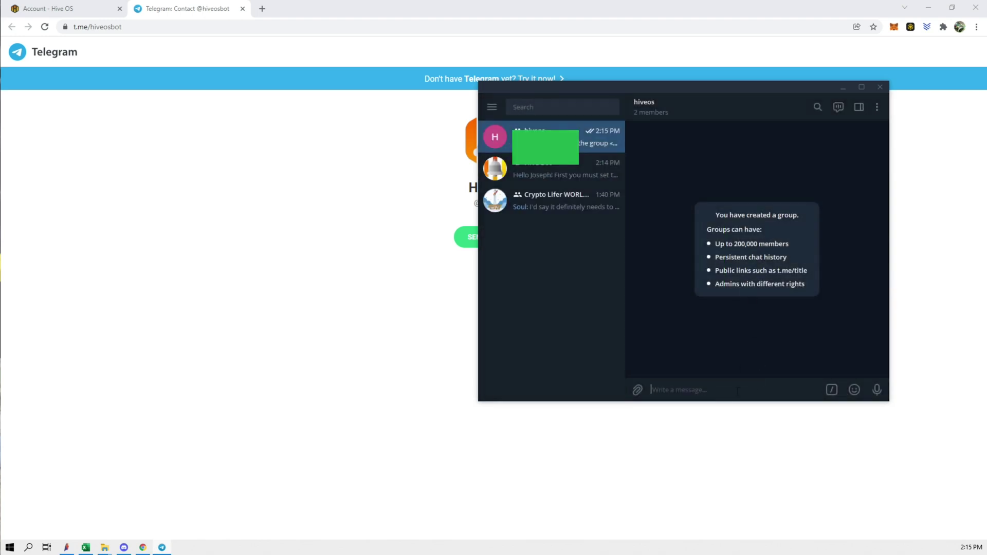
Send /start in the hiveos group to get the group's auth code
text(/start)
key(Return)
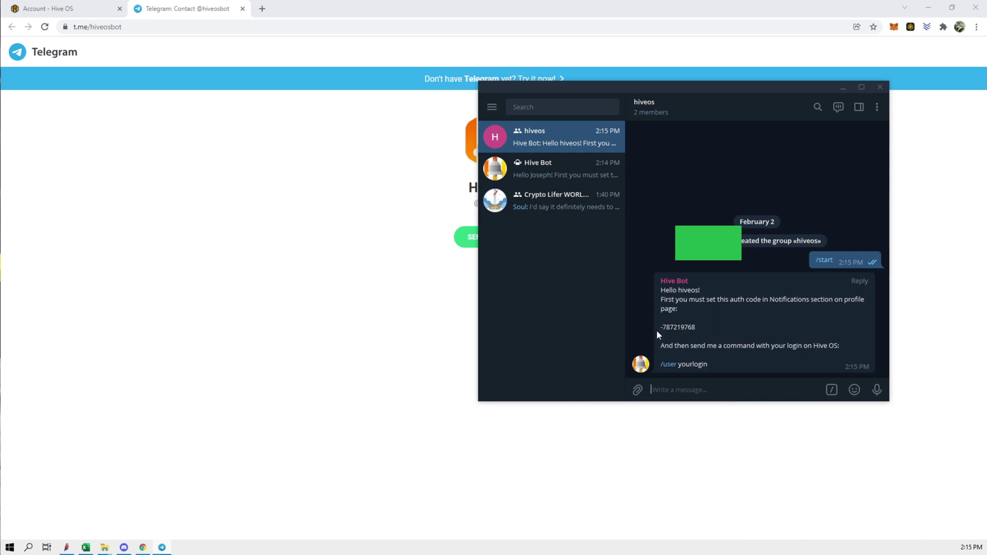
click(490, 173)
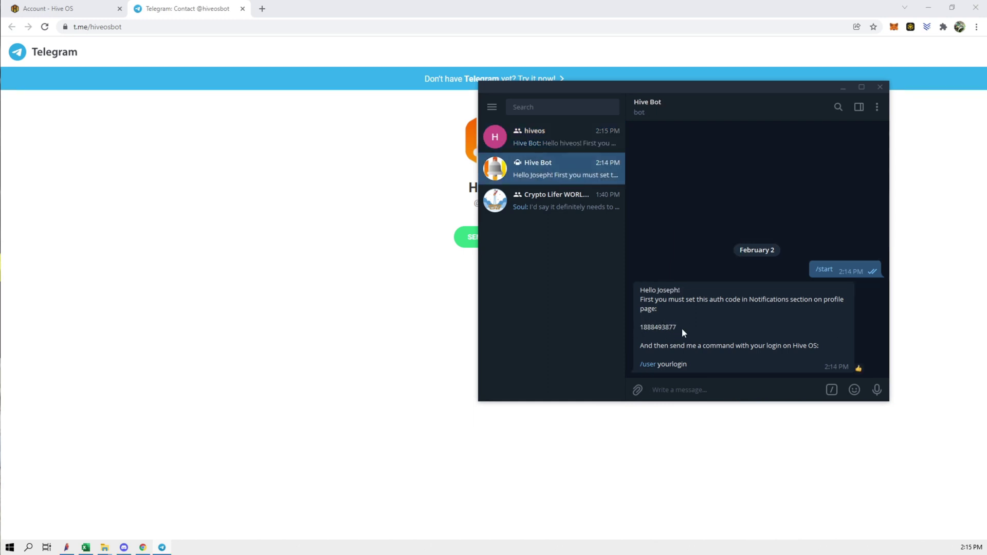
Select the negative auth code in Hive Bot's reply in the hiveos group
click(555, 141)
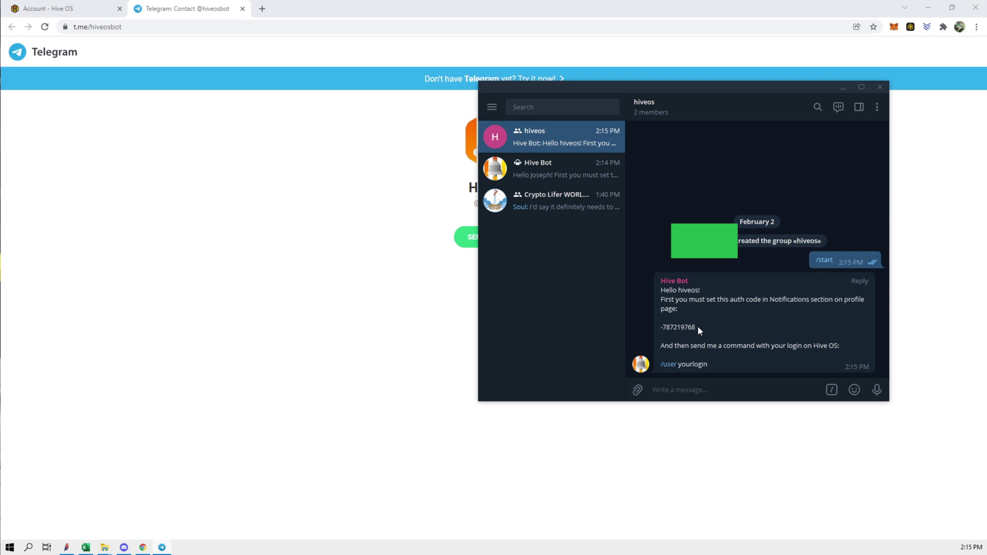
drag(699, 328, 660, 328)
key(ctrl+c)
Paste the group auth code into Hive OS's confirmation field, subscribe, and complete 2FA
click(57, 7)
click(475, 243)
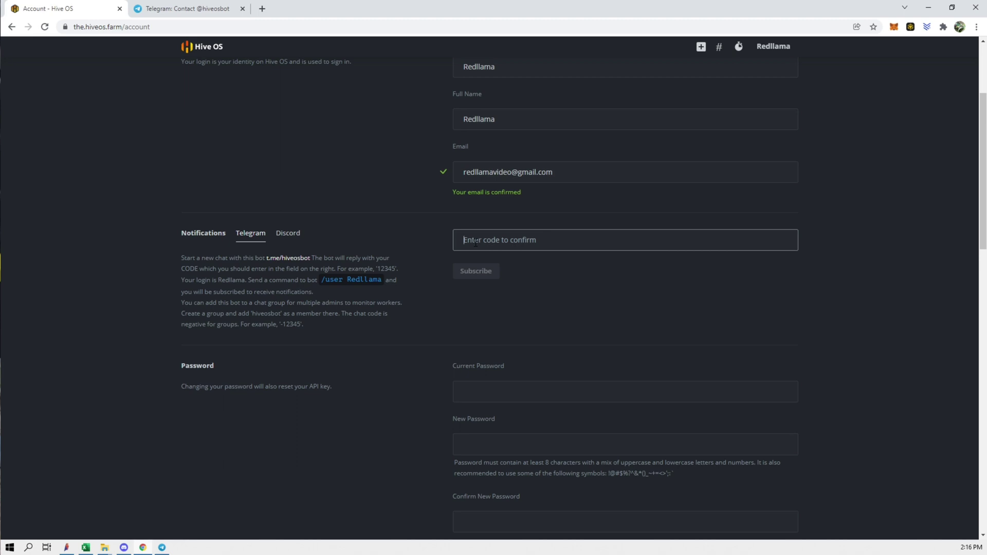
key(ctrl+v)
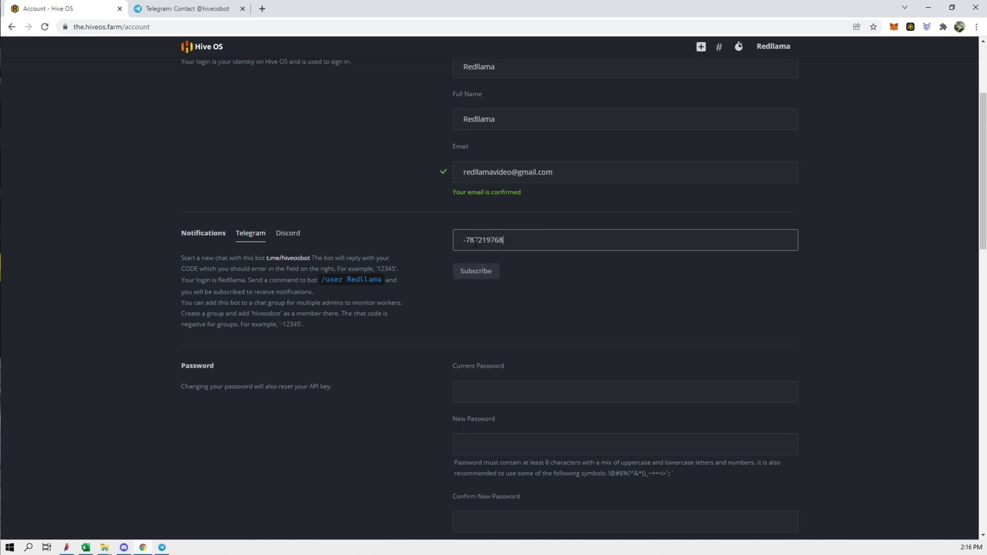
click(478, 273)
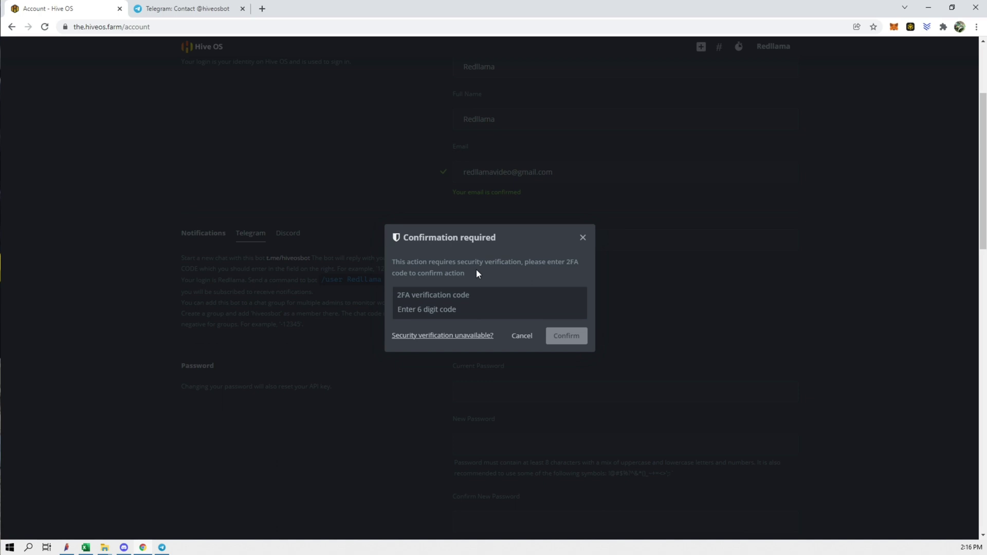
click(488, 315)
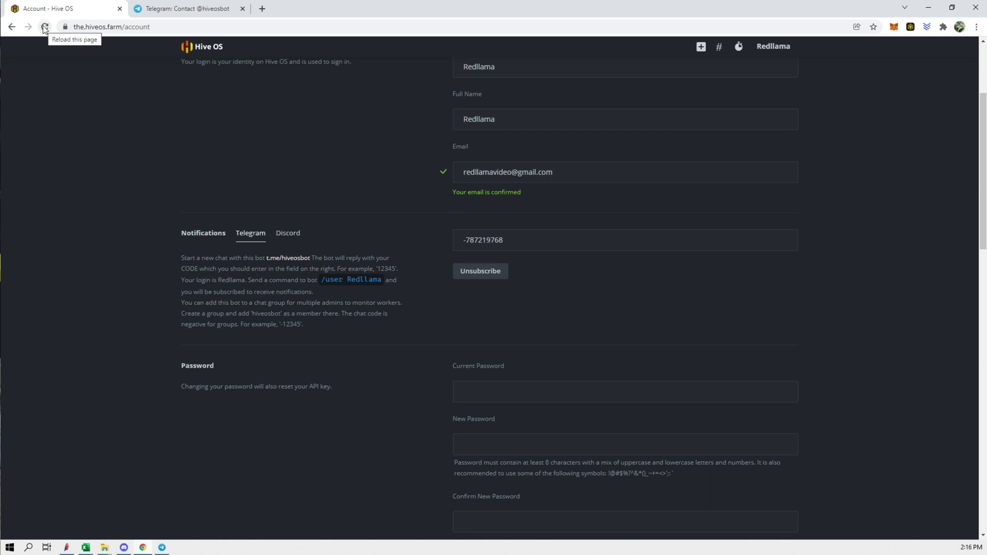
click(45, 28)
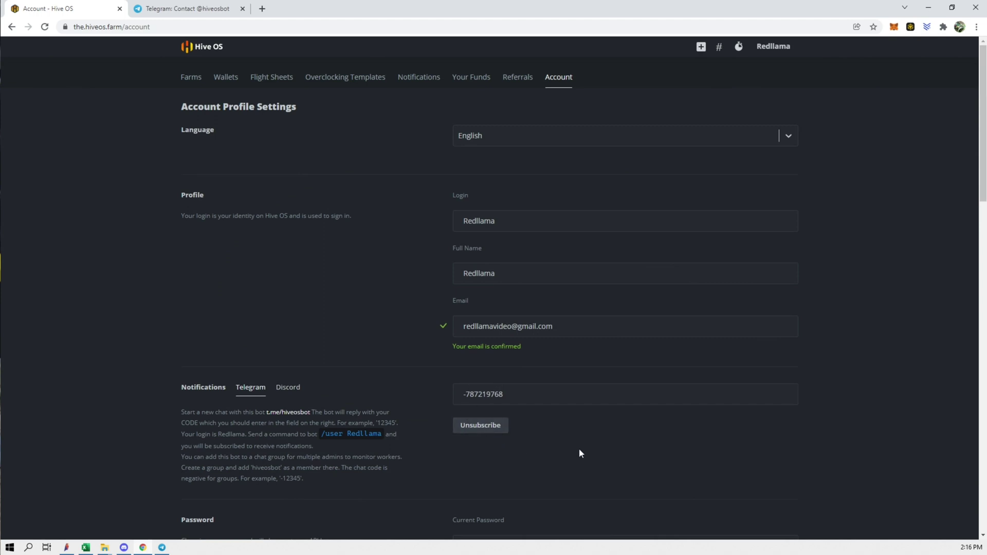
Send /user with the Hive OS login in the hiveos group, then verify the subscription in Hive OS
key(alt+Tab)
click(672, 386)
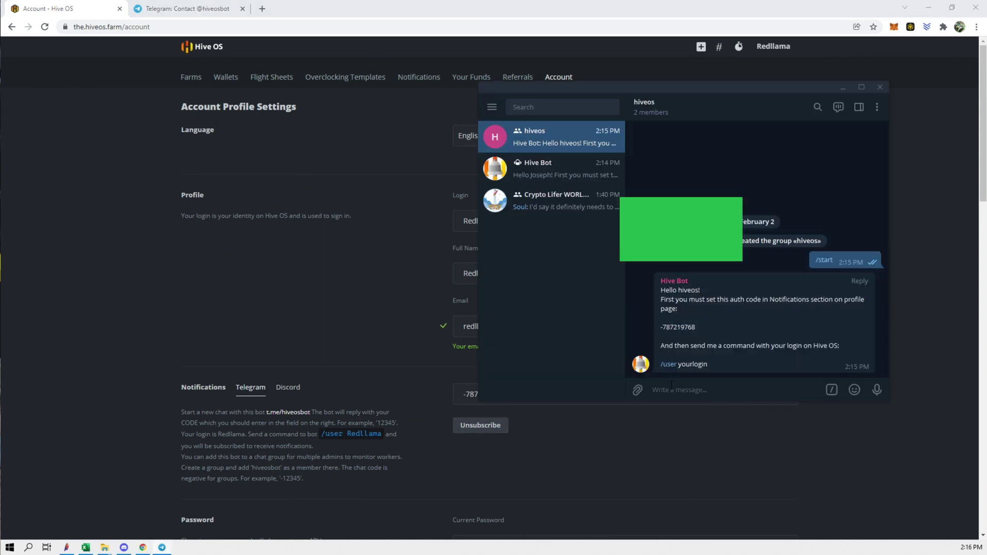
text(/)
text(user Redllama)
key(Return)
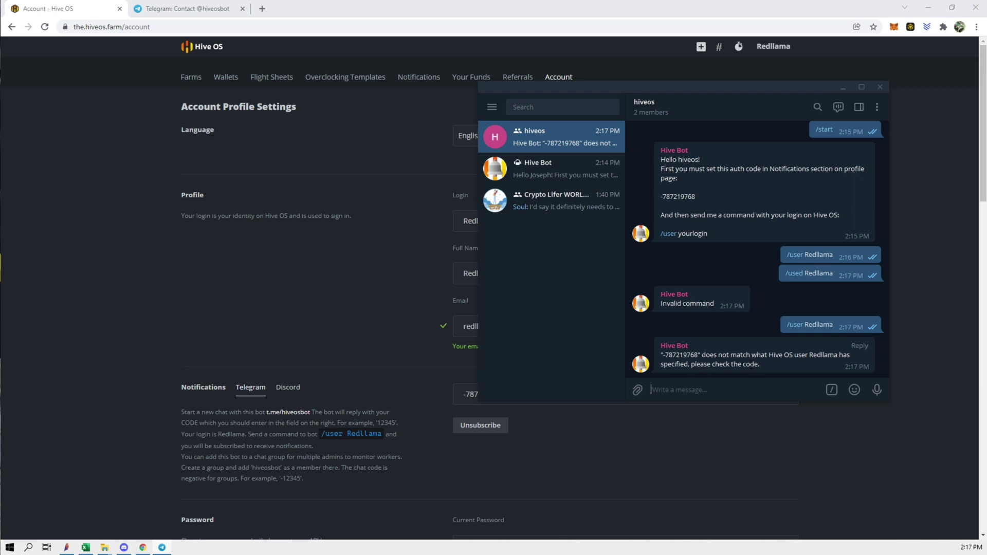
click(44, 28)
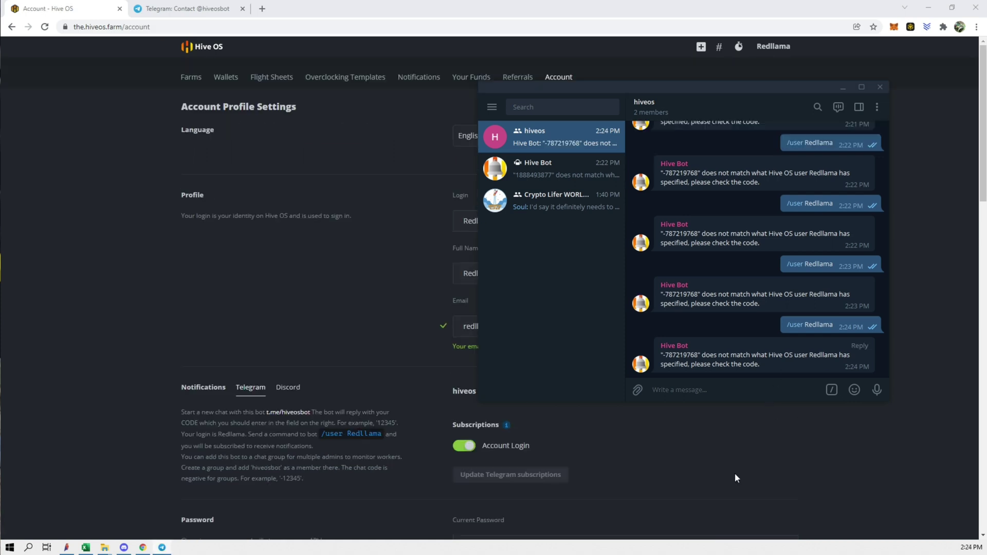
click(735, 473)
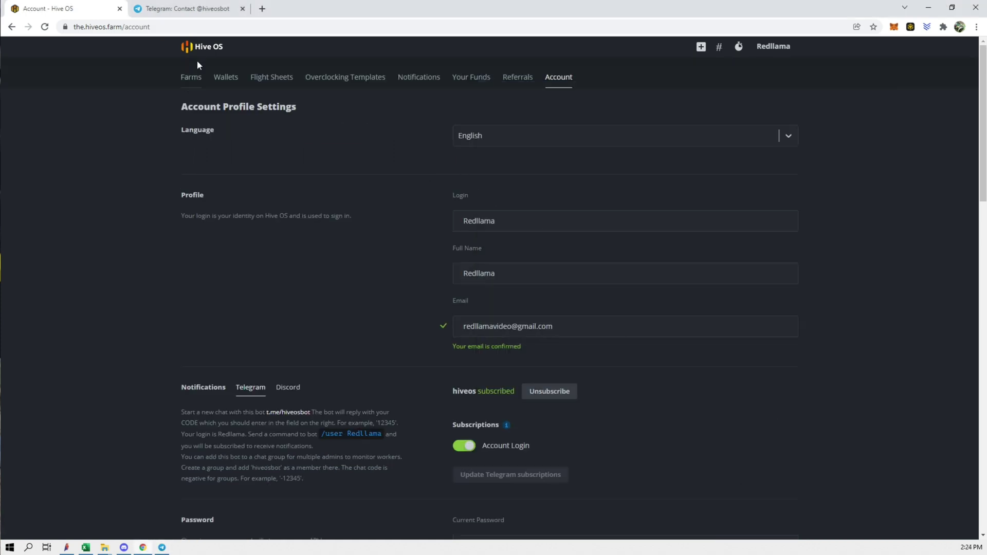
Open the Red Llama farm's Settings tab and scroll to its Telegram notification options
click(191, 75)
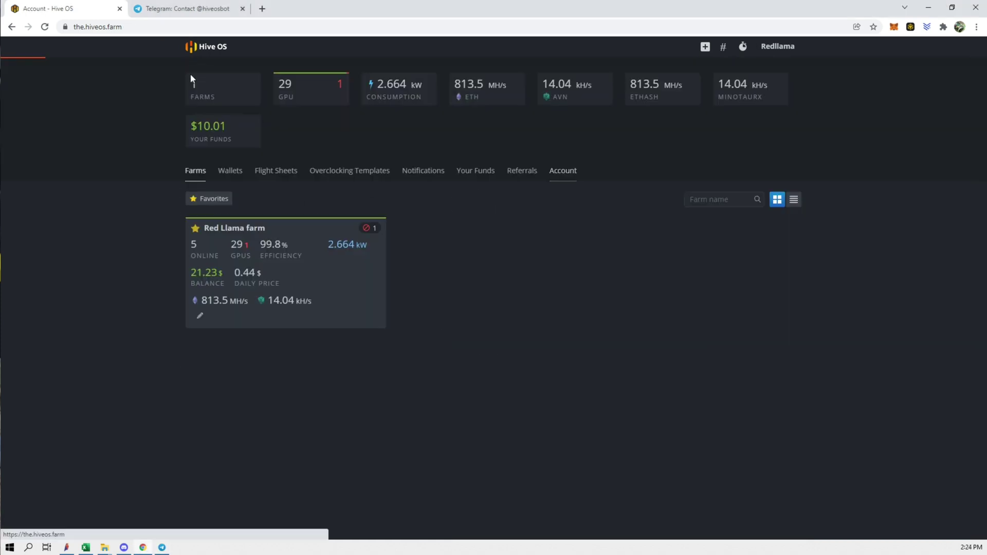
click(294, 261)
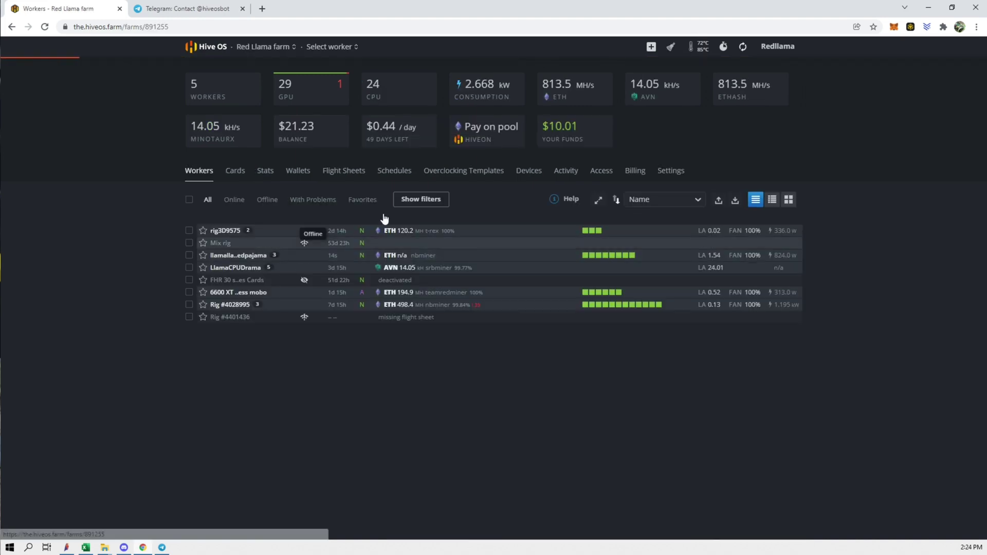
click(670, 174)
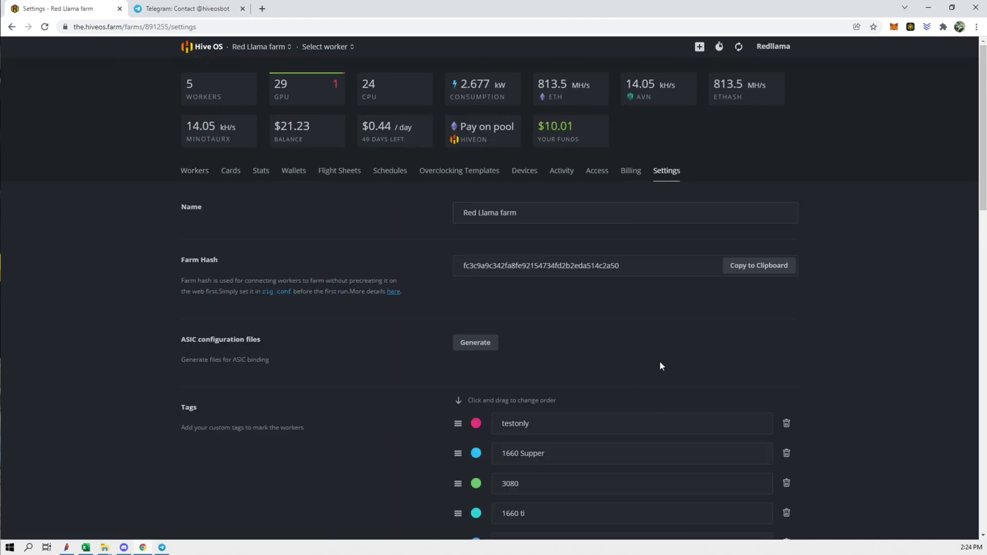
scroll(660, 363, down, 5)
scroll(888, 334, down, 12)
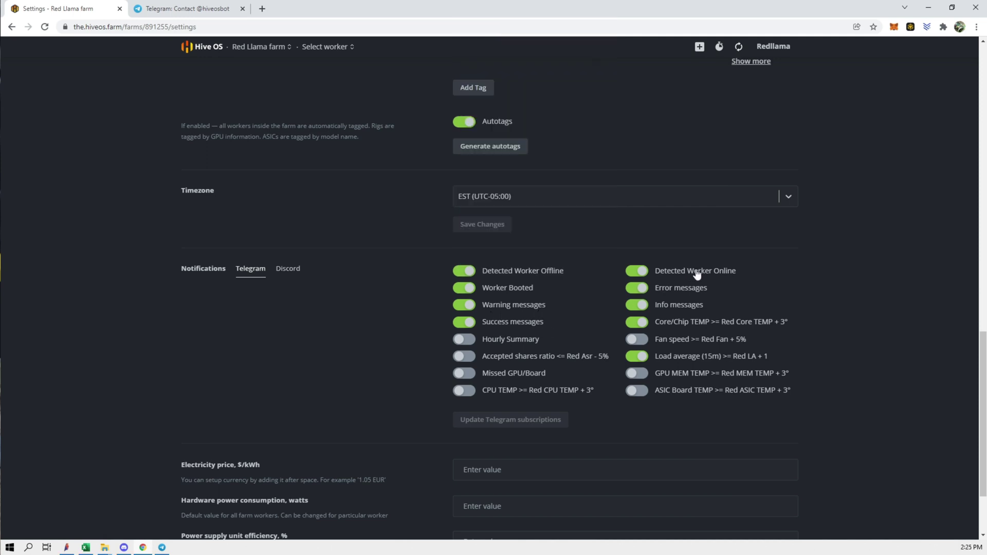
Switch off Success messages and Worker Online alerts, switch on Missed GPU/Board, and update subscriptions
click(469, 323)
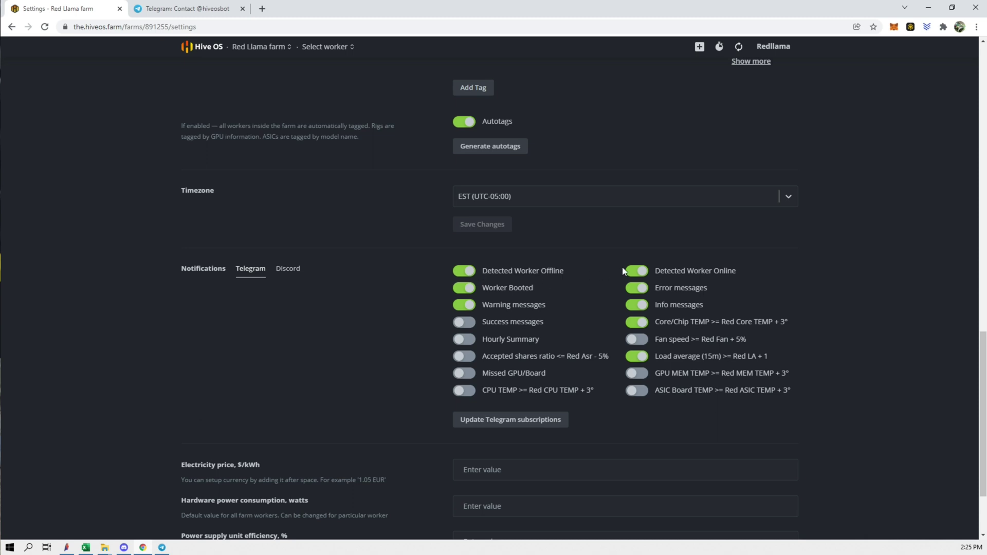
click(643, 274)
click(460, 377)
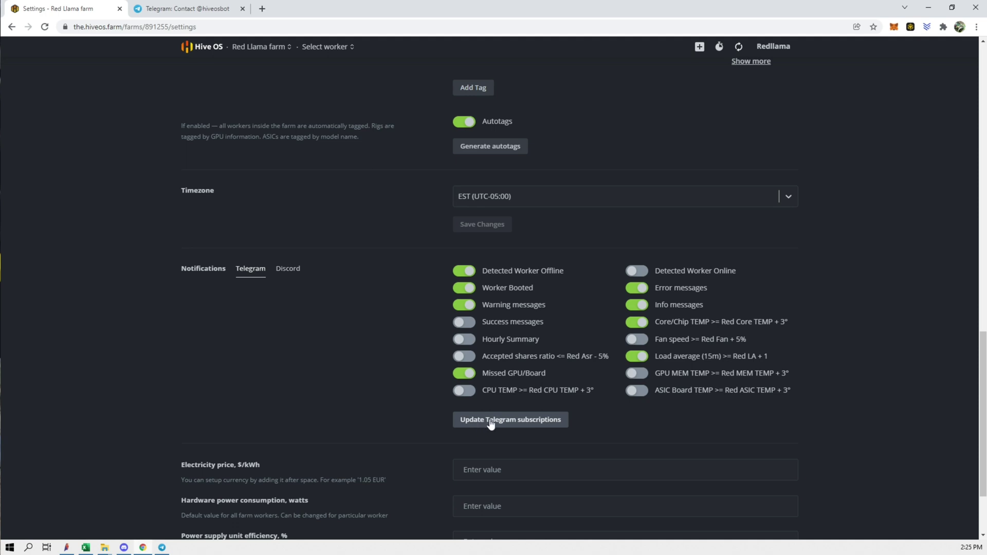
click(516, 426)
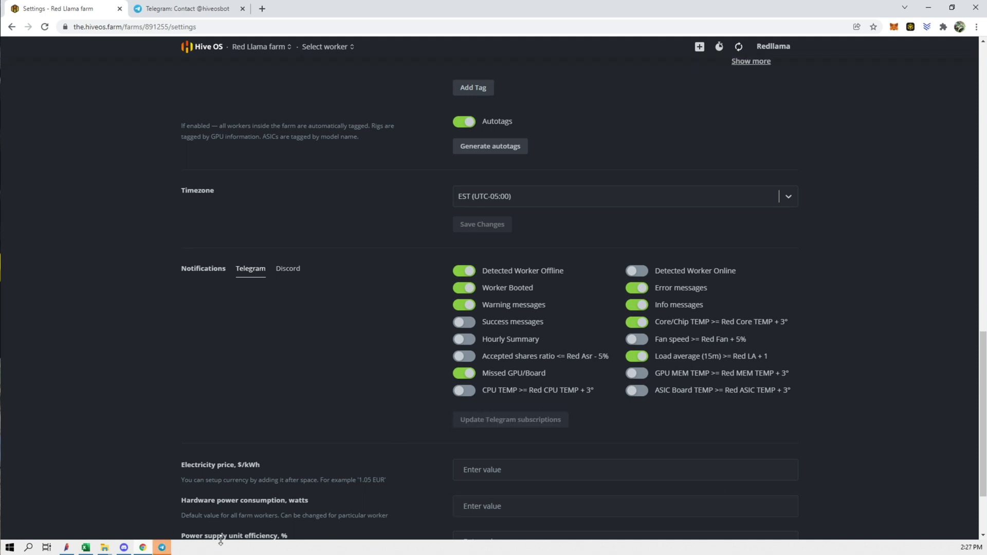
Add a fire emoji reaction to Hive Bot's Red Llama farm Online alert in hiveos
click(162, 548)
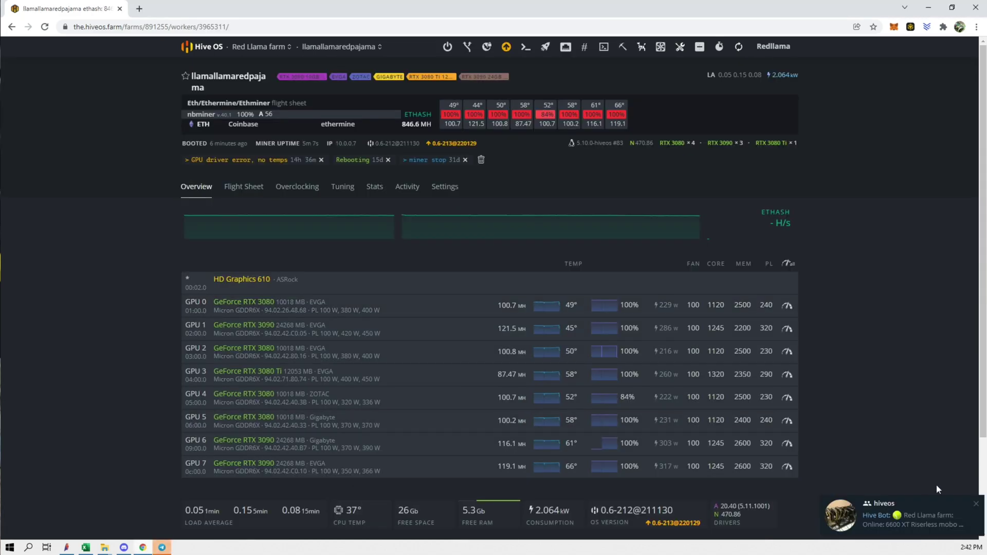
click(875, 524)
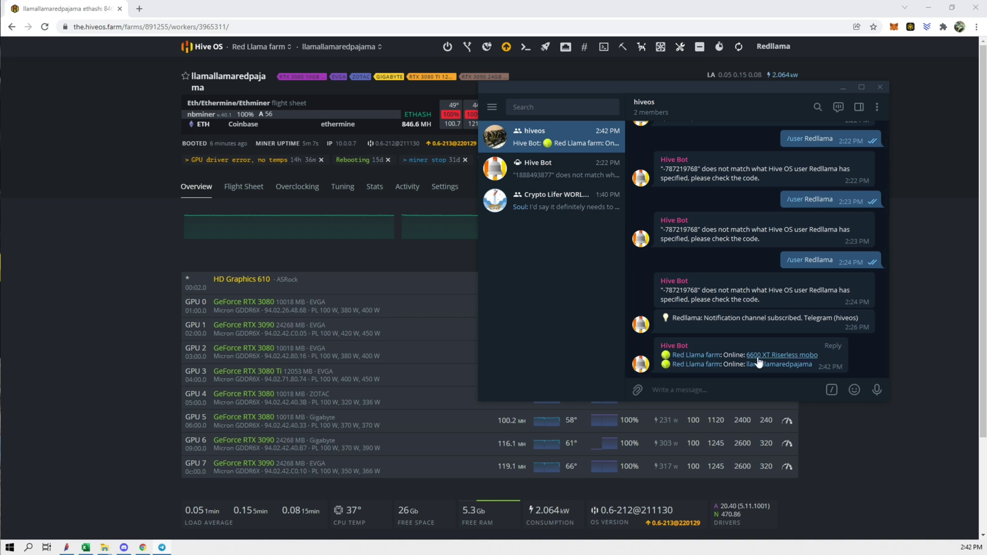
mouse_move(851, 367)
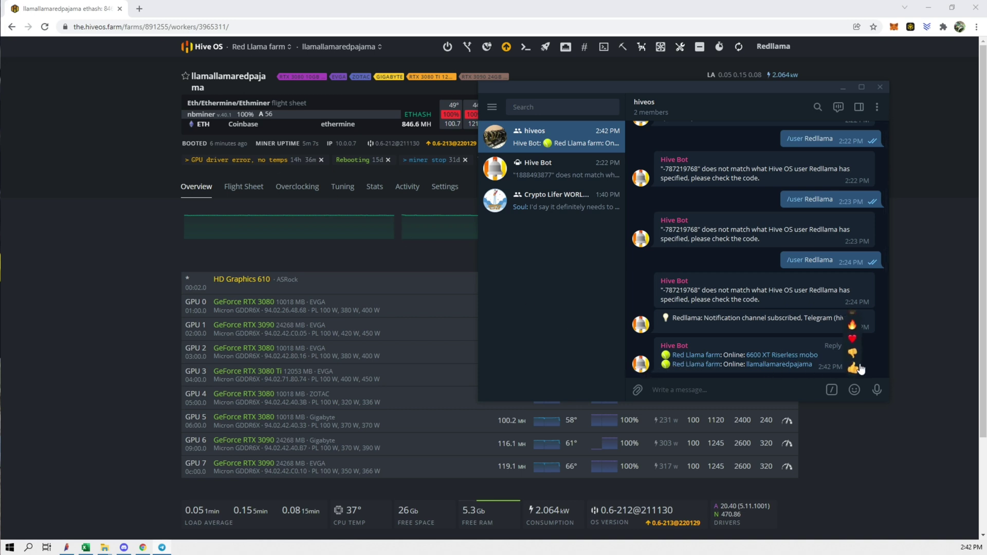
click(852, 327)
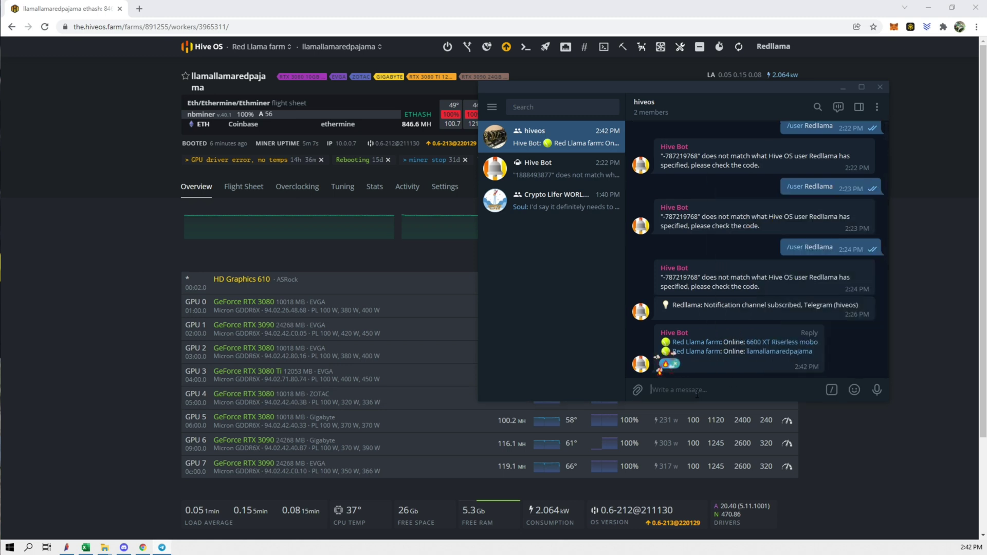